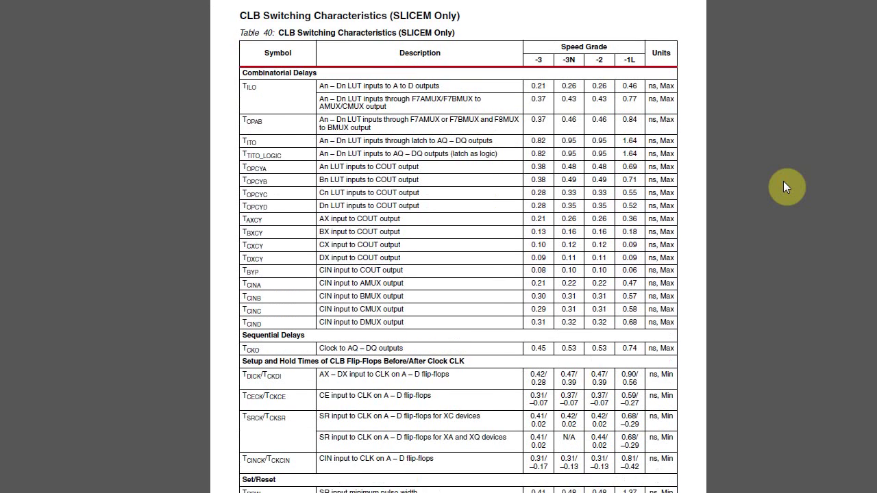
{"action": "scroll", "coordinate": [783, 181], "scroll_direction": "down", "scroll_amount": 1}
{"action": "scroll", "coordinate": [783, 181], "scroll_direction": "down", "scroll_amount": 3}
{"action": "scroll", "coordinate": [784, 181], "scroll_direction": "down", "scroll_amount": 1}
{"action": "scroll", "coordinate": [783, 181], "scroll_direction": "down", "scroll_amount": 1}
{"action": "scroll", "coordinate": [345, 167], "scroll_direction": "up", "scroll_amount": 1}
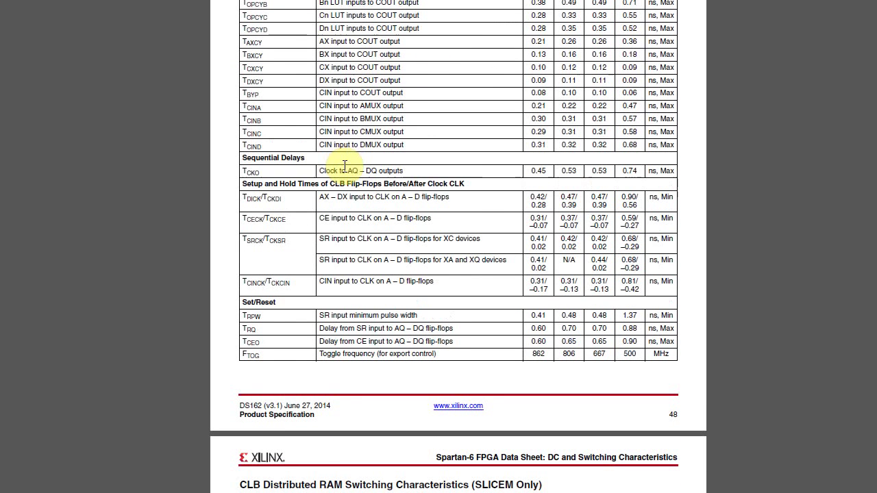
{"action": "scroll", "coordinate": [345, 167], "scroll_direction": "up", "scroll_amount": 1}
{"action": "scroll", "coordinate": [345, 166], "scroll_direction": "up", "scroll_amount": 1}
{"action": "scroll", "coordinate": [345, 166], "scroll_direction": "up", "scroll_amount": 1}
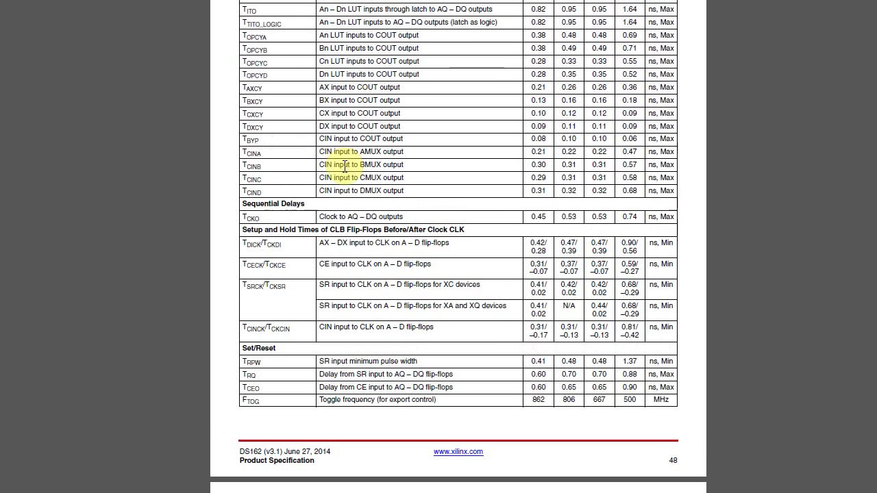
{"action": "scroll", "coordinate": [345, 167], "scroll_direction": "up", "scroll_amount": 1}
{"action": "scroll", "coordinate": [344, 167], "scroll_direction": "up", "scroll_amount": 1}
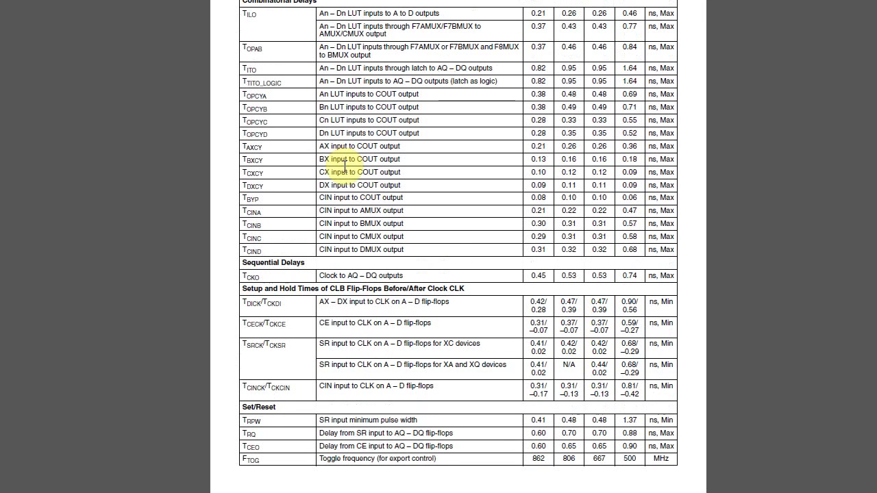
{"action": "scroll", "coordinate": [345, 167], "scroll_direction": "up", "scroll_amount": 1}
{"action": "scroll", "coordinate": [345, 167], "scroll_direction": "up", "scroll_amount": 1}
{"action": "scroll", "coordinate": [345, 166], "scroll_direction": "up", "scroll_amount": 1}
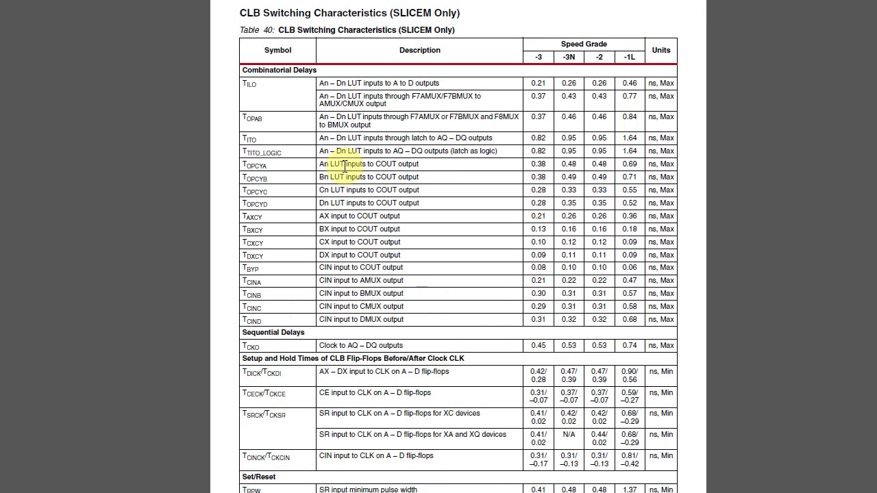
{"action": "scroll", "coordinate": [345, 166], "scroll_direction": "down", "scroll_amount": 1}
{"action": "scroll", "coordinate": [345, 167], "scroll_direction": "down", "scroll_amount": 2}
{"action": "scroll", "coordinate": [345, 166], "scroll_direction": "down", "scroll_amount": 1}
{"action": "scroll", "coordinate": [345, 166], "scroll_direction": "down", "scroll_amount": 3}
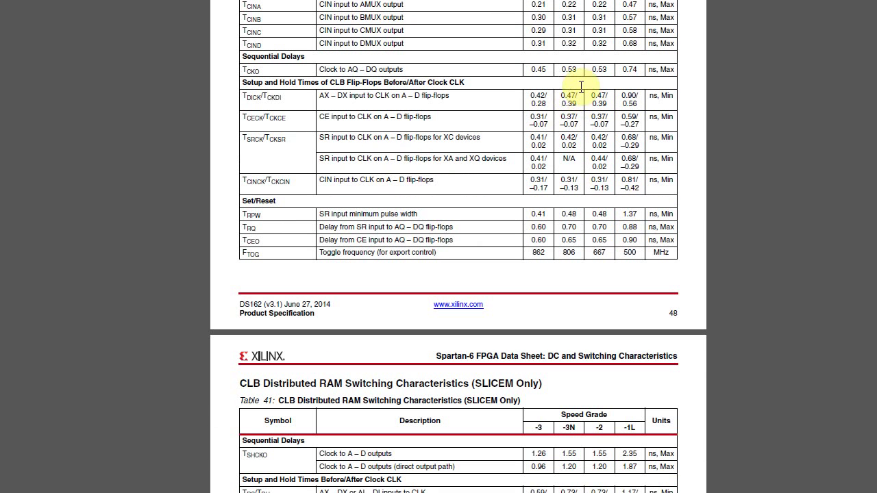
{"action": "scroll", "coordinate": [582, 96], "scroll_direction": "up", "scroll_amount": 1}
{"action": "scroll", "coordinate": [582, 96], "scroll_direction": "up", "scroll_amount": 3}
{"action": "scroll", "coordinate": [582, 96], "scroll_direction": "up", "scroll_amount": 1}
{"action": "scroll", "coordinate": [582, 96], "scroll_direction": "down", "scroll_amount": 1}
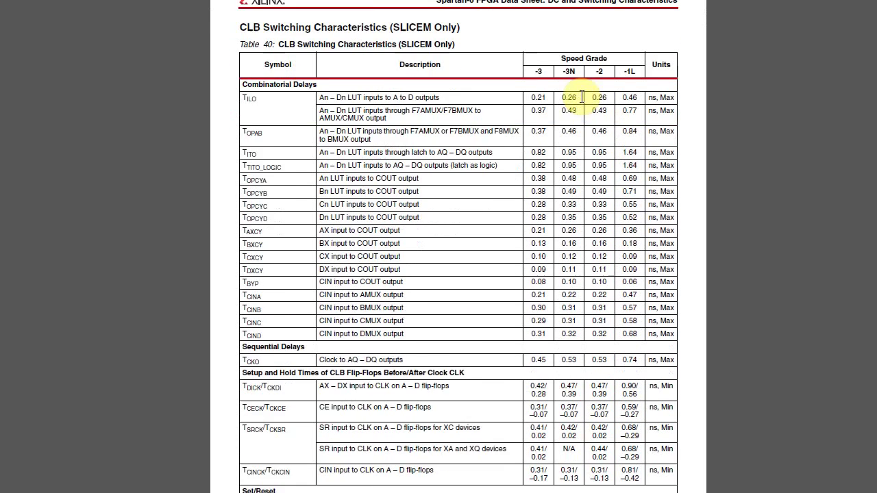
{"action": "scroll", "coordinate": [582, 96], "scroll_direction": "down", "scroll_amount": 3}
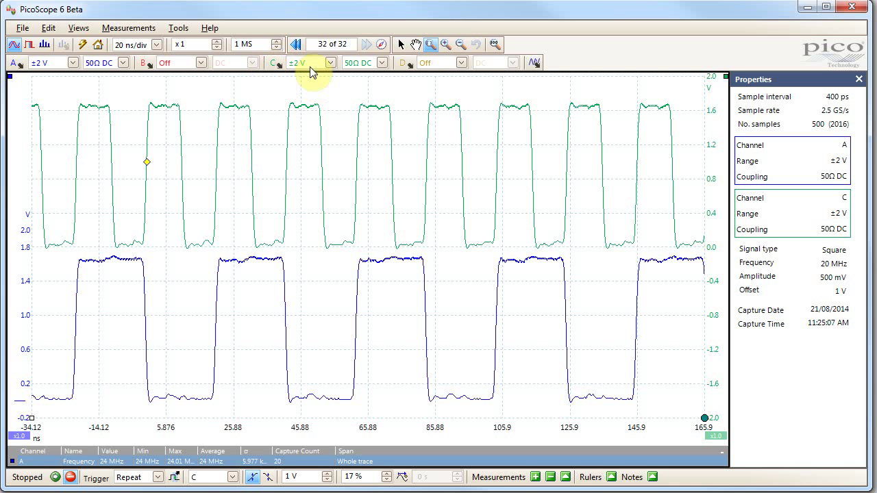
Run live capture so the 24 MHz and half-rate square waves refresh continuously
{"action": "left_click", "coordinate": [54, 479]}
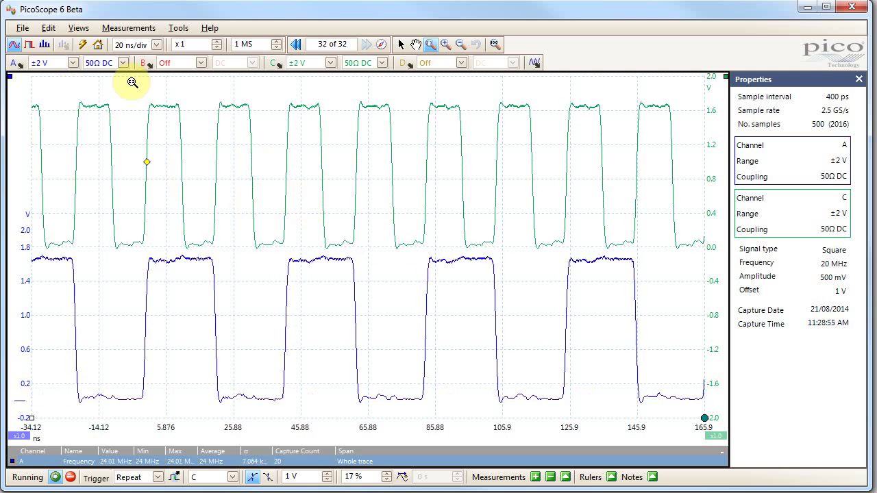
Switch to Persistence mode and set the timebase to 50 ns/div, then back to 2 ns/div
{"action": "left_click", "coordinate": [29, 48]}
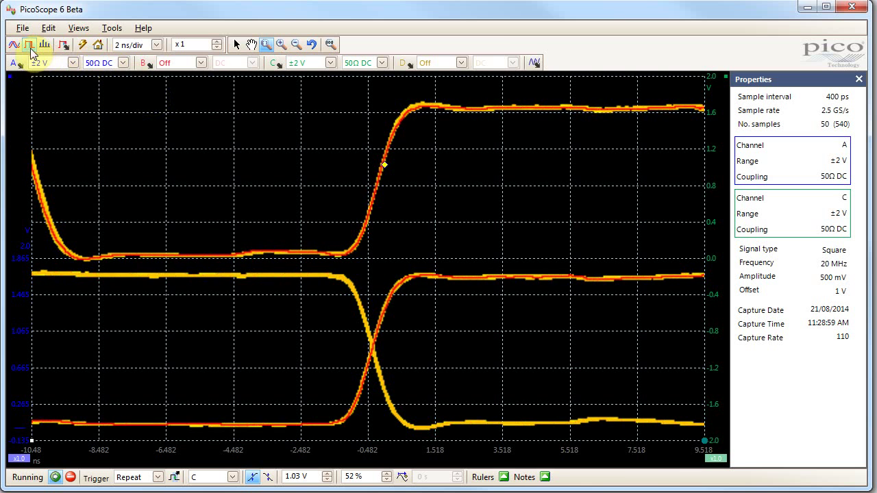
{"action": "left_click", "coordinate": [140, 45]}
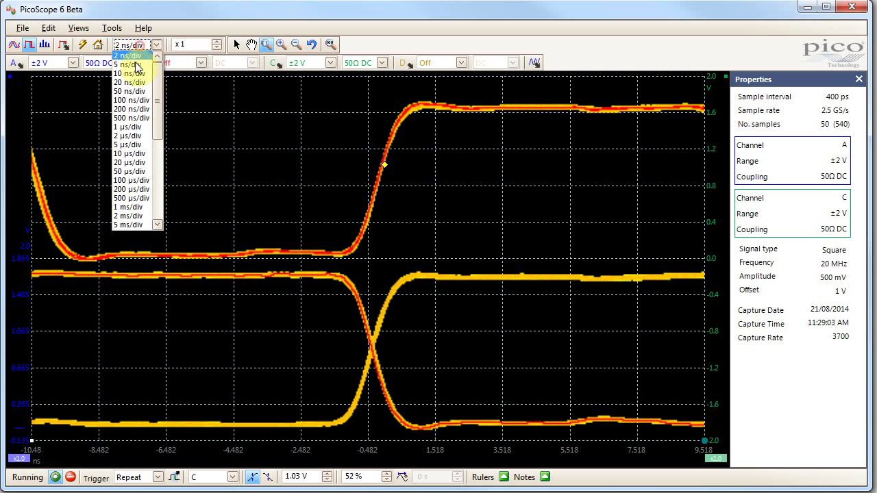
{"action": "left_click", "coordinate": [130, 91]}
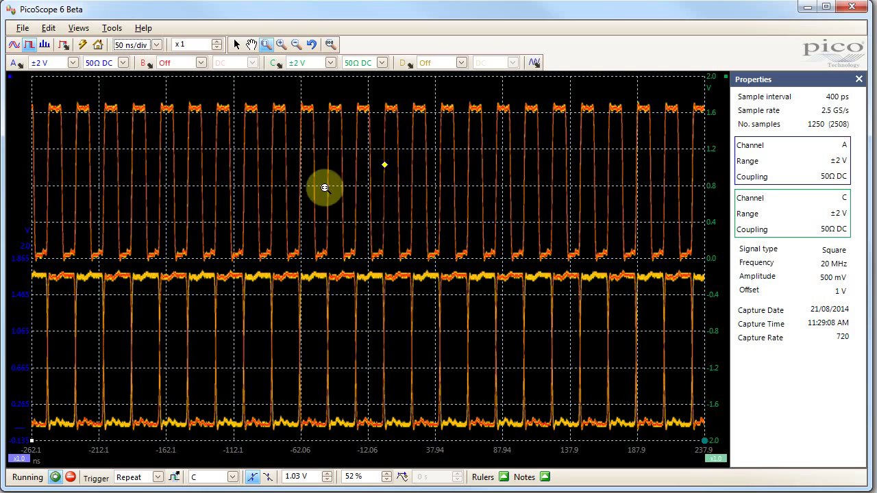
{"action": "left_click", "coordinate": [139, 52]}
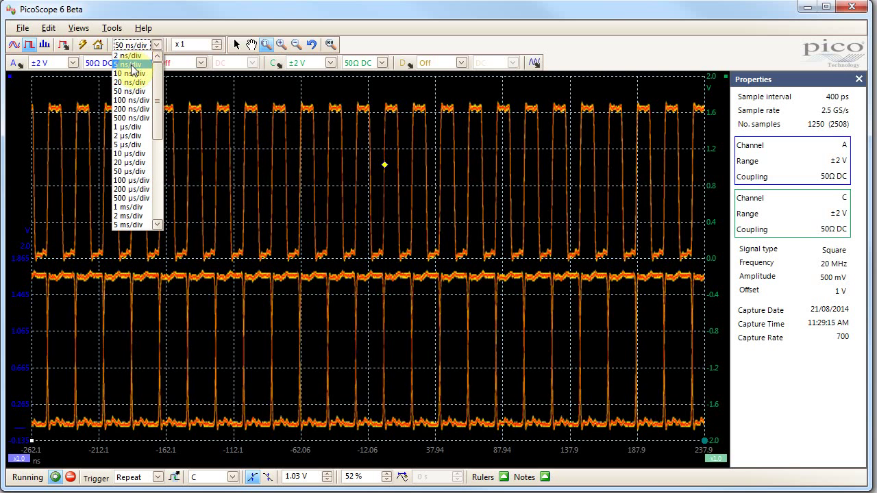
{"action": "left_click", "coordinate": [129, 55]}
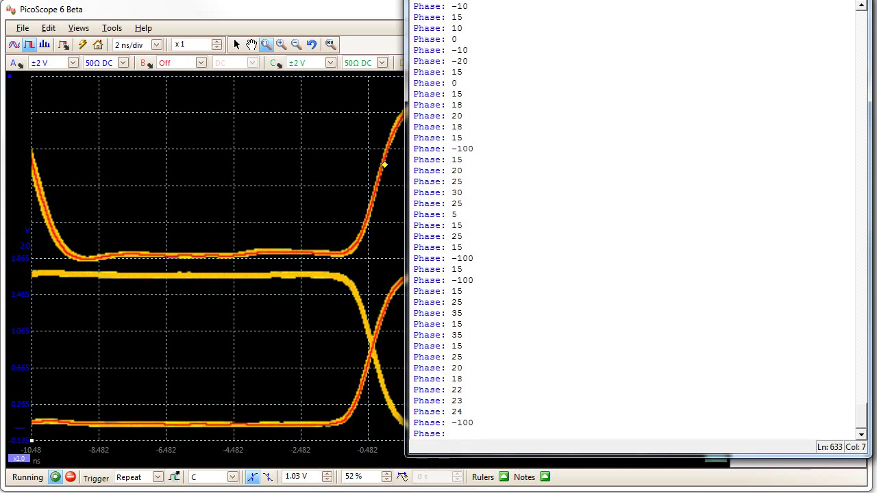
Float the Python shell over the scope, submit clock phase 24, and move the shell higher
{"action": "mouse_move", "coordinate": [514, 7]}
{"action": "left_mouse_down"}
{"action": "mouse_move", "coordinate": [510, 115]}
{"action": "mouse_move", "coordinate": [496, 82]}
{"action": "left_mouse_up"}
{"action": "left_click", "coordinate": [860, 254]}
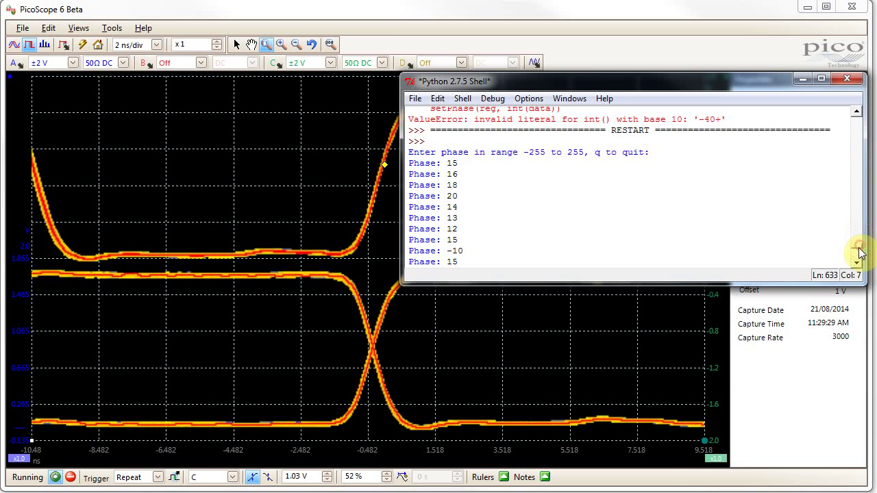
{"action": "left_click_drag", "start_coordinate": [860, 253], "coordinate": [857, 267]}
{"action": "type", "text": "24"}
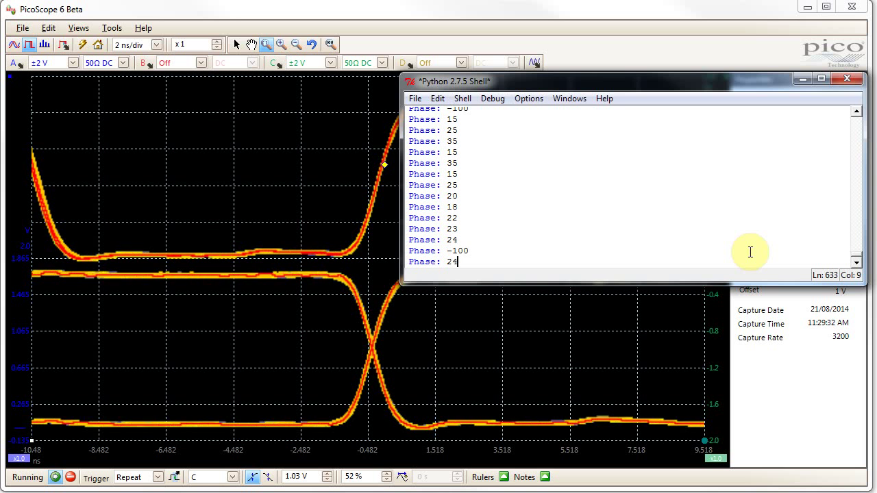
{"action": "key", "text": "Return"}
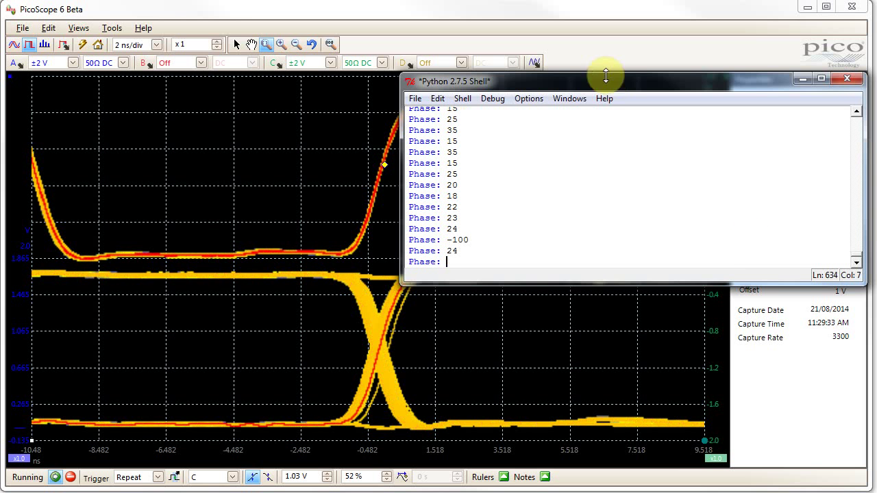
{"action": "left_click", "coordinate": [527, 83]}
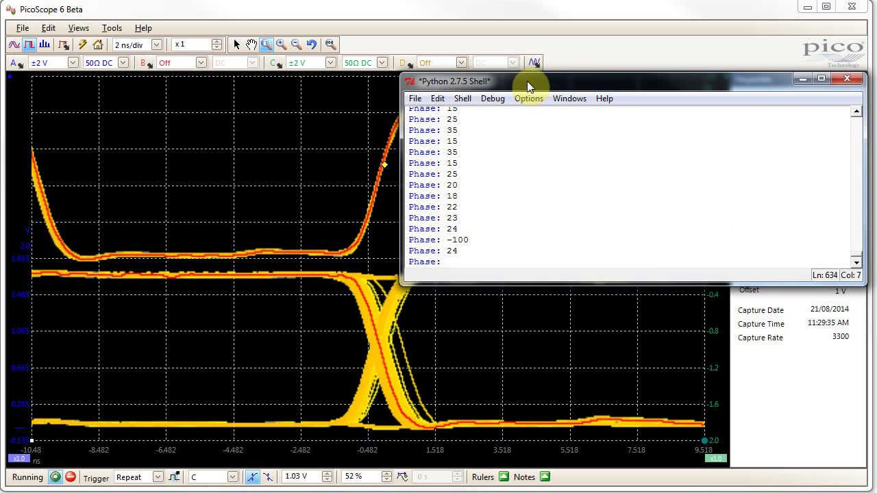
{"action": "mouse_move", "coordinate": [527, 81]}
{"action": "left_mouse_down"}
{"action": "mouse_move", "coordinate": [505, 58]}
{"action": "mouse_move", "coordinate": [715, 55]}
{"action": "mouse_move", "coordinate": [876, 63]}
{"action": "mouse_move", "coordinate": [876, 73]}
{"action": "mouse_move", "coordinate": [876, 66]}
{"action": "left_mouse_up"}
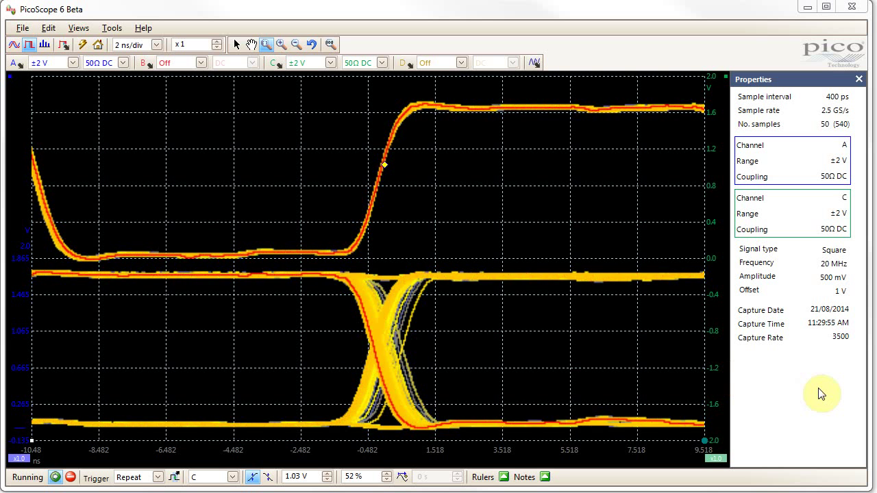
{"action": "left_click", "coordinate": [374, 348]}
{"action": "left_click", "coordinate": [413, 350]}
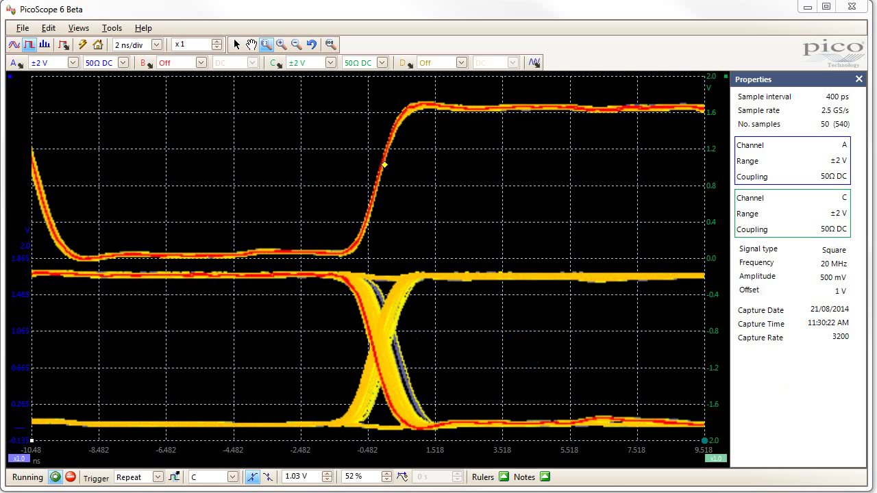
Stop capture to freeze the smeared persistence edges of the output
{"action": "left_click", "coordinate": [70, 477]}
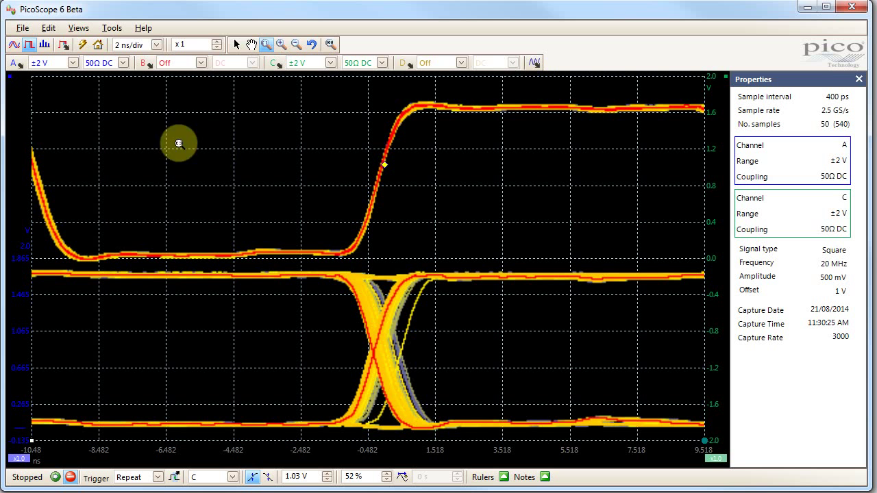
Take a single fresh capture, then resume continuous capturing to rebuild the persistence display
{"action": "left_click", "coordinate": [55, 478]}
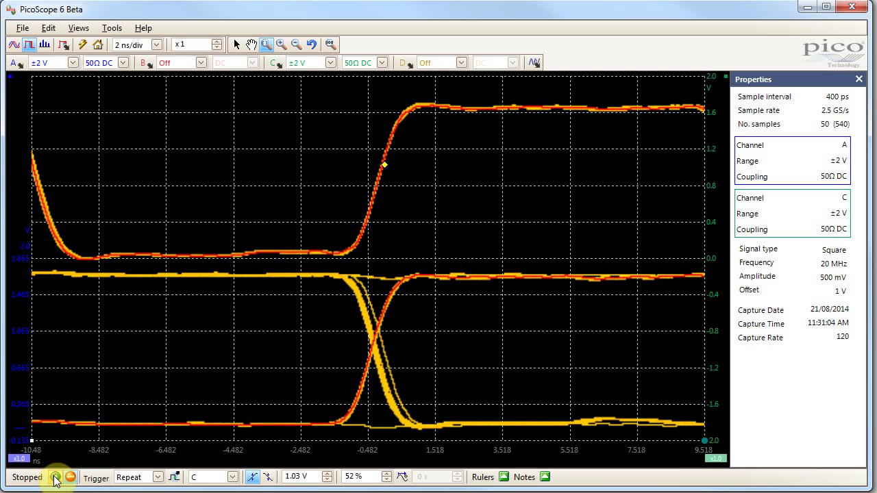
{"action": "left_click", "coordinate": [55, 477]}
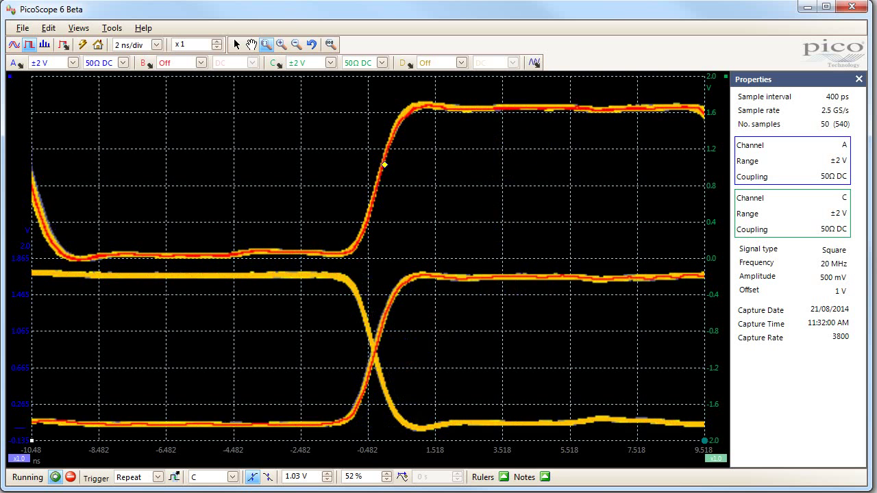
Submit a clock phase of 15 in the Python shell
{"action": "left_click_drag", "start_coordinate": [761, 114], "coordinate": [767, 125]}
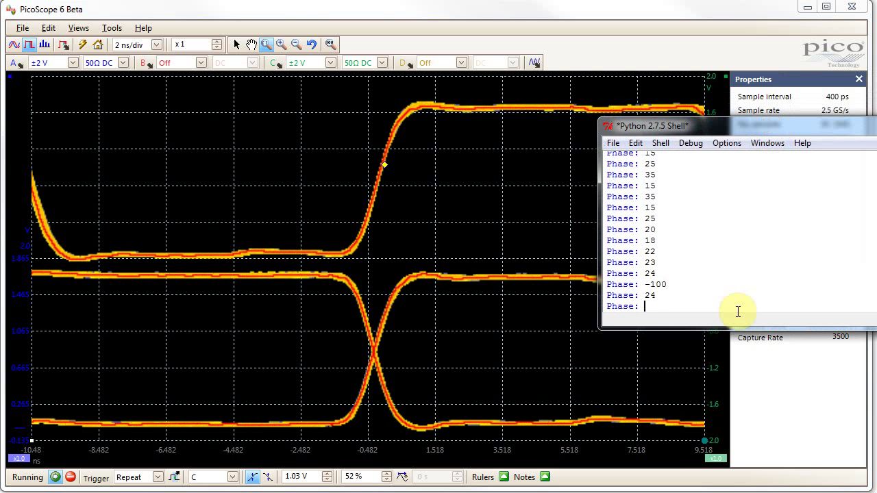
{"action": "type", "text": "15"}
{"action": "key", "text": "Return"}
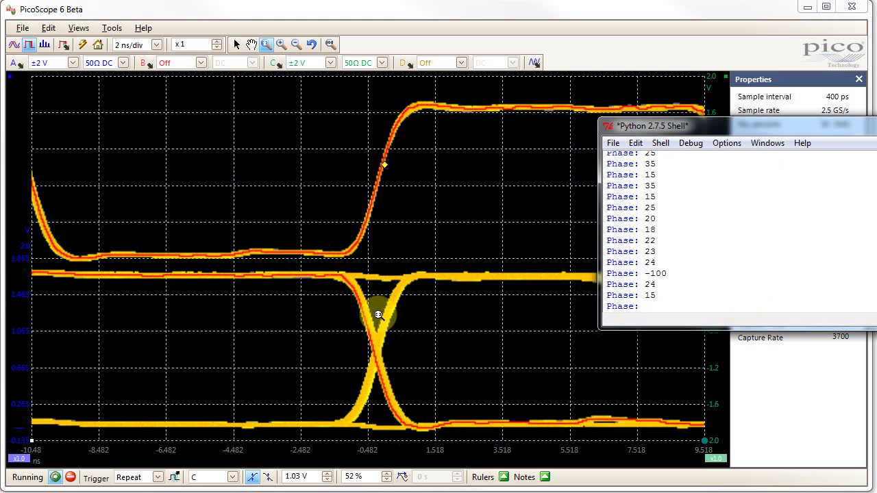
Stop in normal scope view, step back two buffered captures, then resume live persistence
{"action": "left_click", "coordinate": [14, 44]}
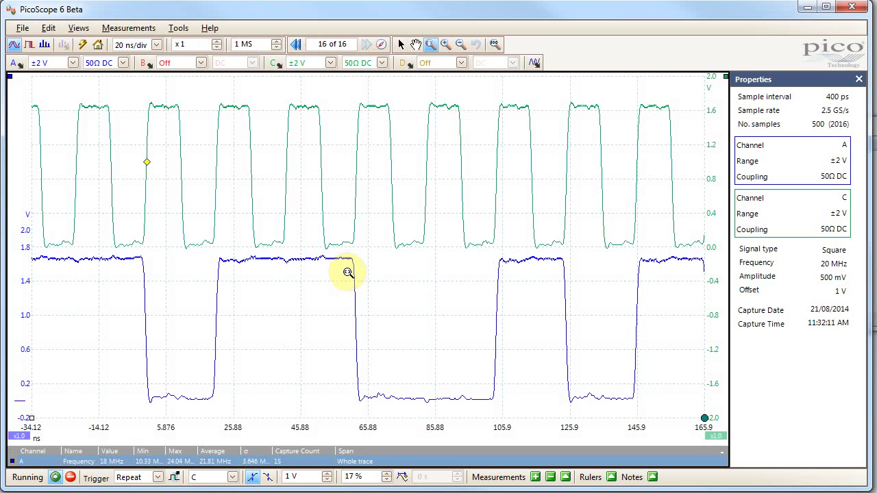
{"action": "left_click", "coordinate": [71, 478]}
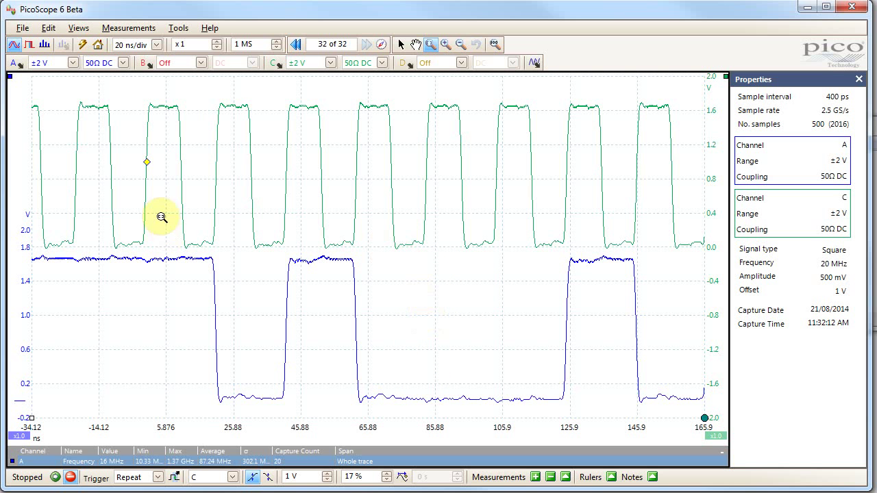
{"action": "left_click", "coordinate": [297, 45]}
{"action": "left_click", "coordinate": [297, 45]}
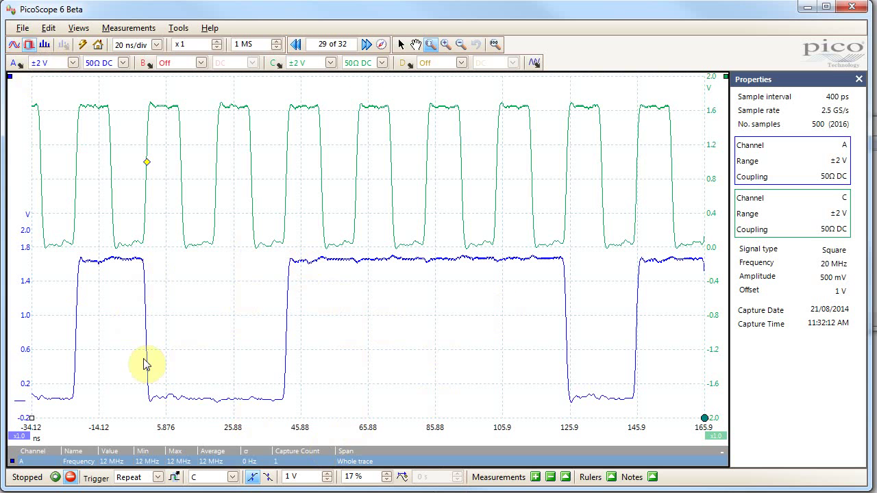
{"action": "left_click", "coordinate": [28, 45]}
{"action": "left_click", "coordinate": [55, 477]}
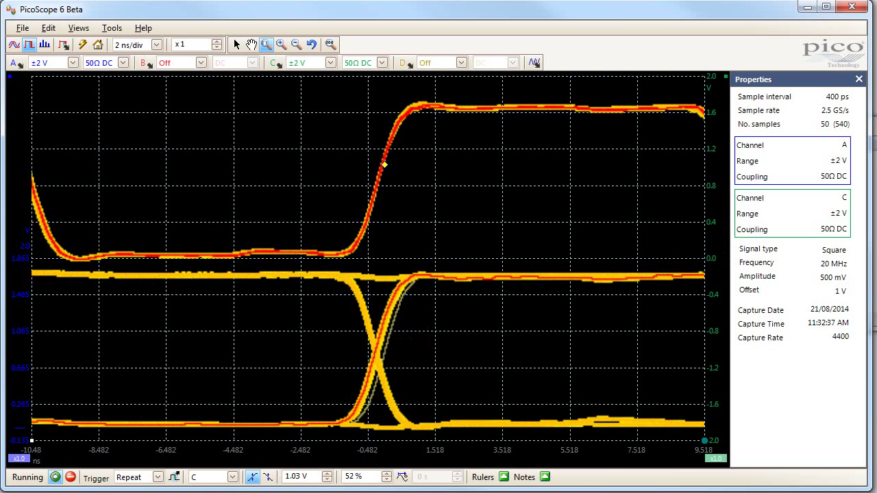
Set phase -100, stop and restart capture to clear traces, then resubmit phase 15
{"action": "key", "text": "alt+Tab"}
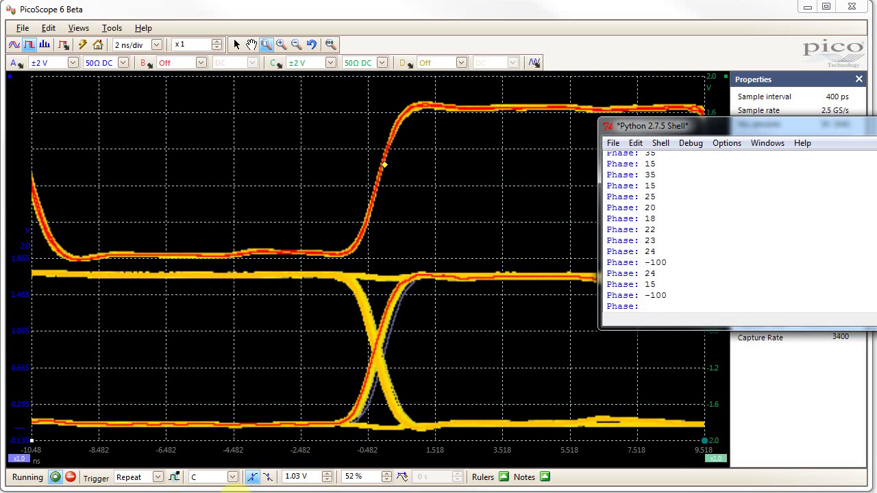
{"action": "left_click", "coordinate": [54, 480]}
{"action": "left_click", "coordinate": [54, 478]}
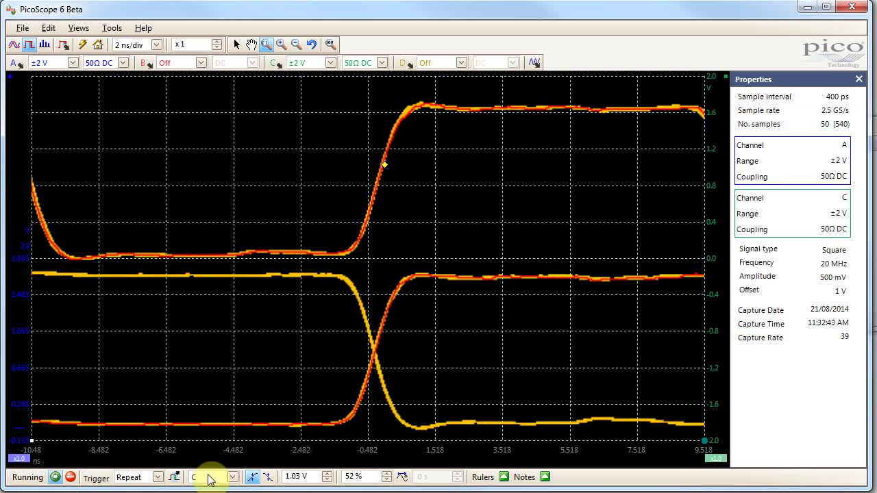
{"action": "key", "text": "alt+Tab"}
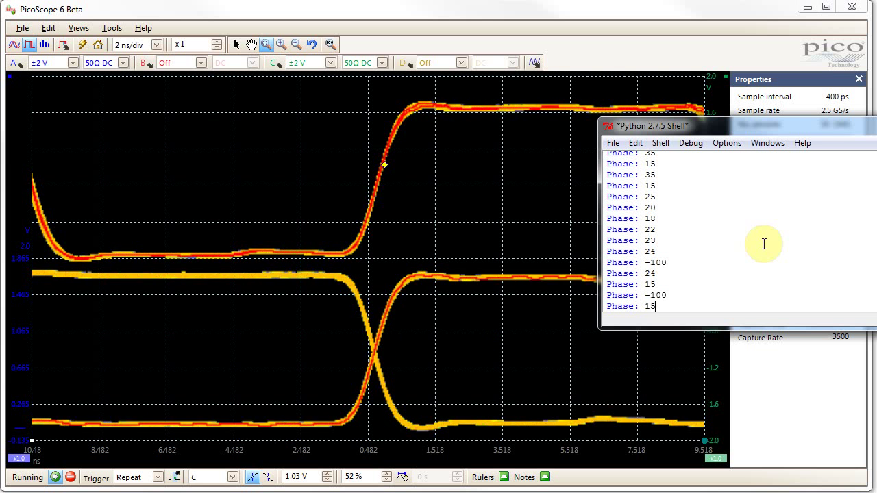
{"action": "key", "text": "Return"}
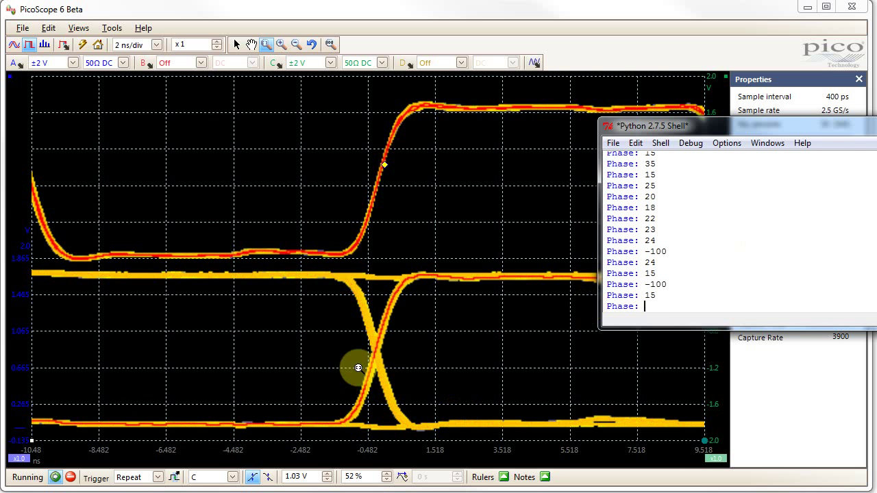